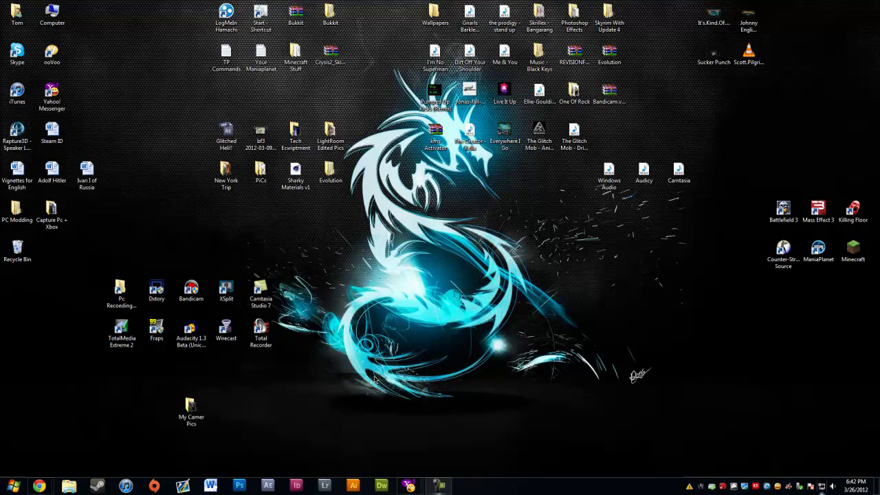
Open the Vengeance 1500 product page, dismiss the slow-performance notice, and scroll through it.
{"action": "mouse_move", "coordinate": [40, 486]}
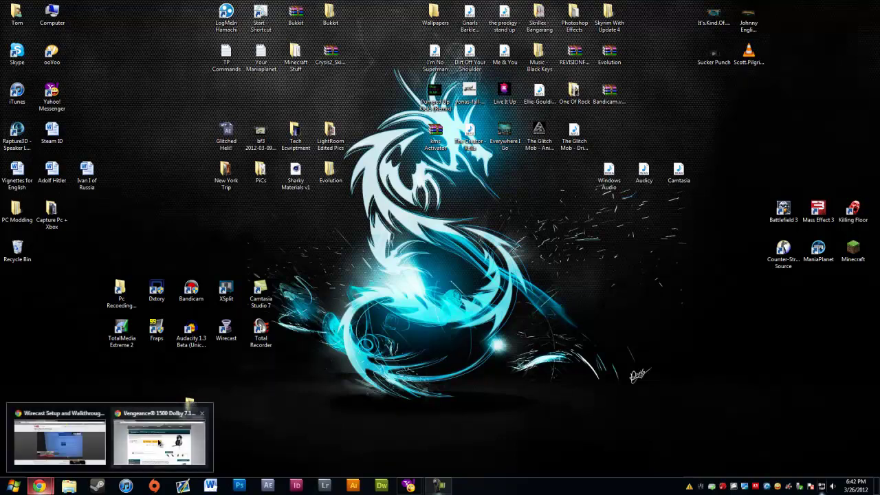
{"action": "left_click", "coordinate": [161, 444]}
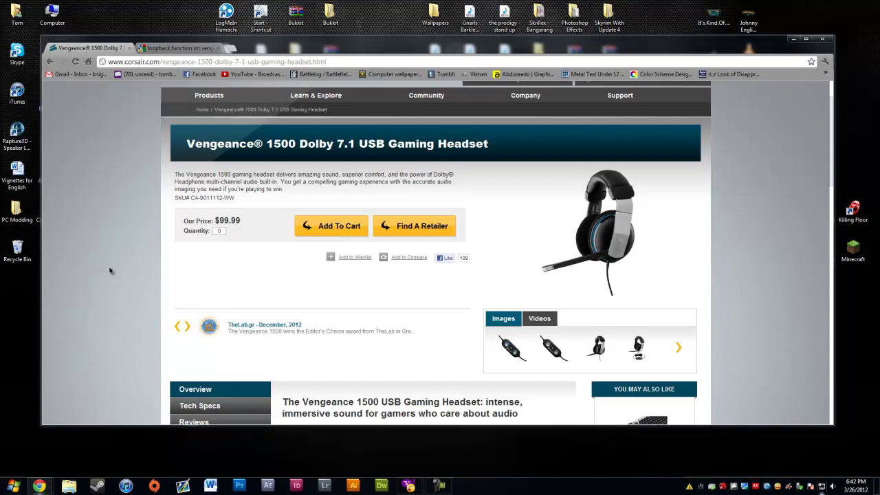
{"action": "scroll", "coordinate": [143, 268], "scroll_direction": "down", "scroll_amount": 4}
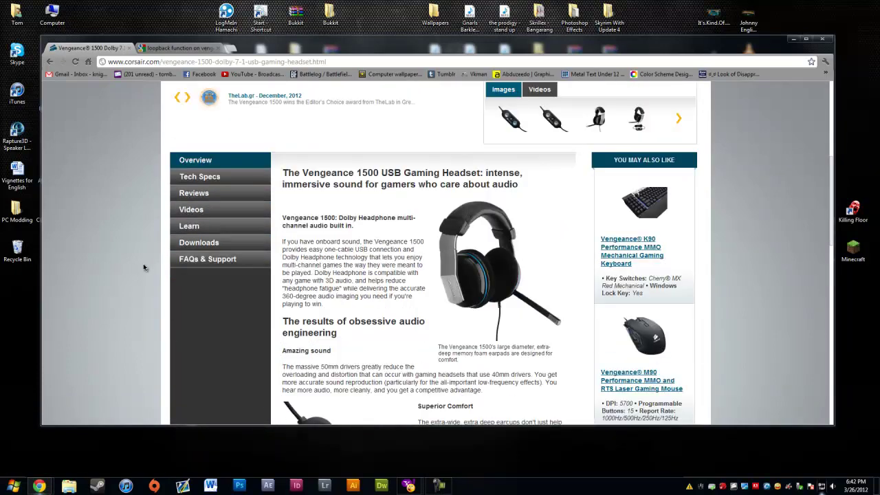
{"action": "scroll", "coordinate": [144, 267], "scroll_direction": "up", "scroll_amount": 4}
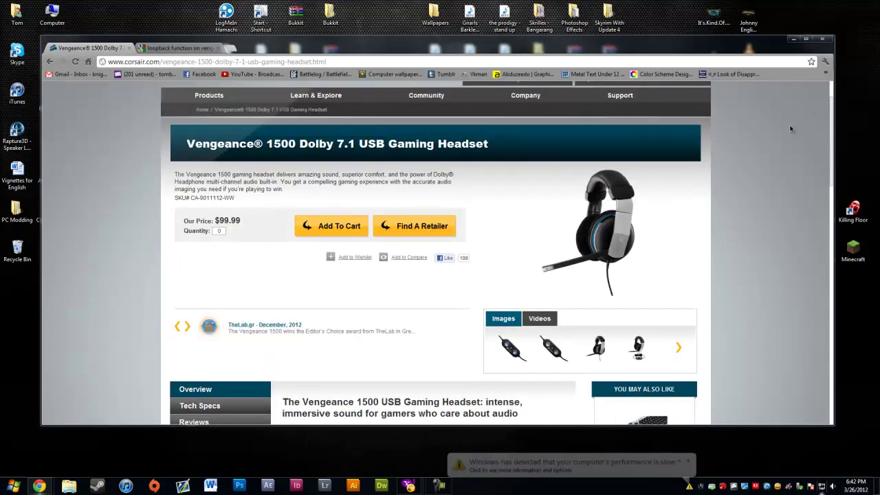
{"action": "left_click", "coordinate": [688, 461]}
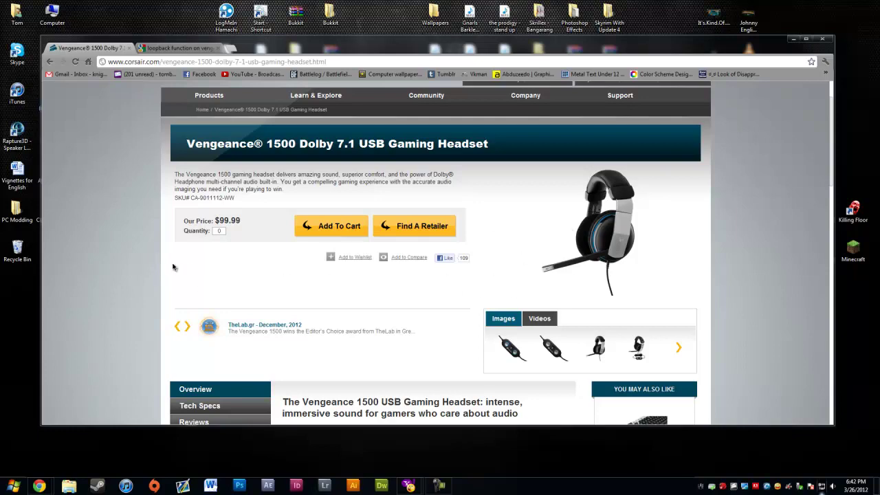
{"action": "scroll", "coordinate": [158, 275], "scroll_direction": "down", "scroll_amount": 3}
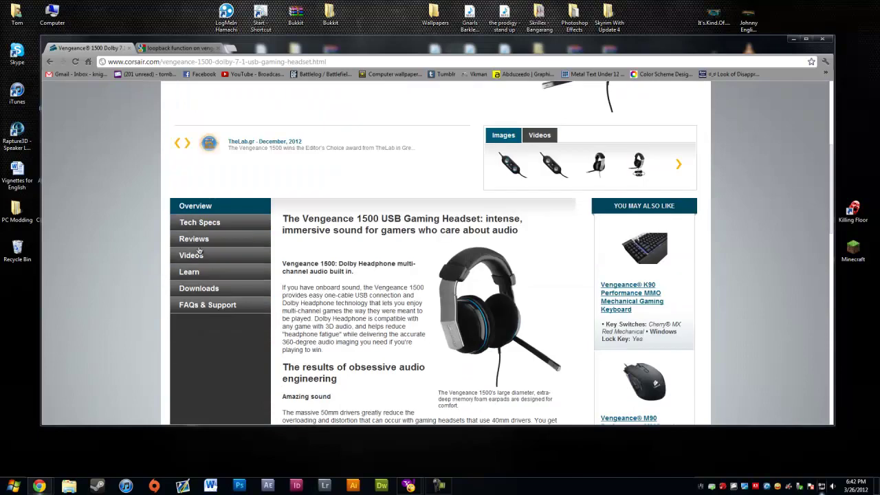
Visit the headset's Downloads section, go back to the Google results, and minimize the browser.
{"action": "left_click", "coordinate": [200, 289]}
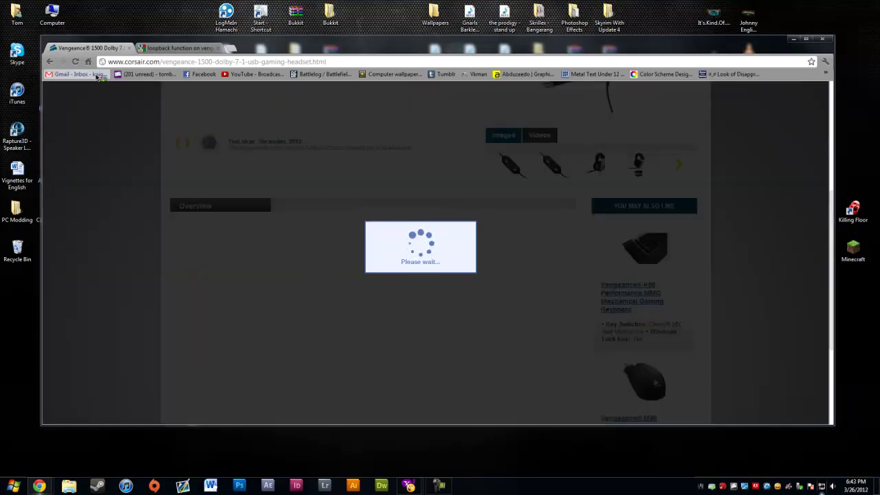
{"action": "left_click", "coordinate": [51, 62]}
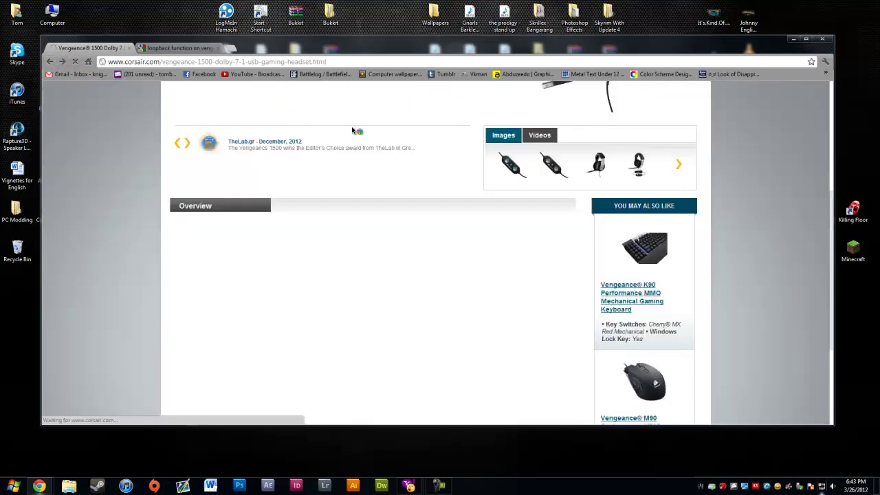
{"action": "scroll", "coordinate": [399, 199], "scroll_direction": "up", "scroll_amount": 2}
{"action": "left_click", "coordinate": [55, 61]}
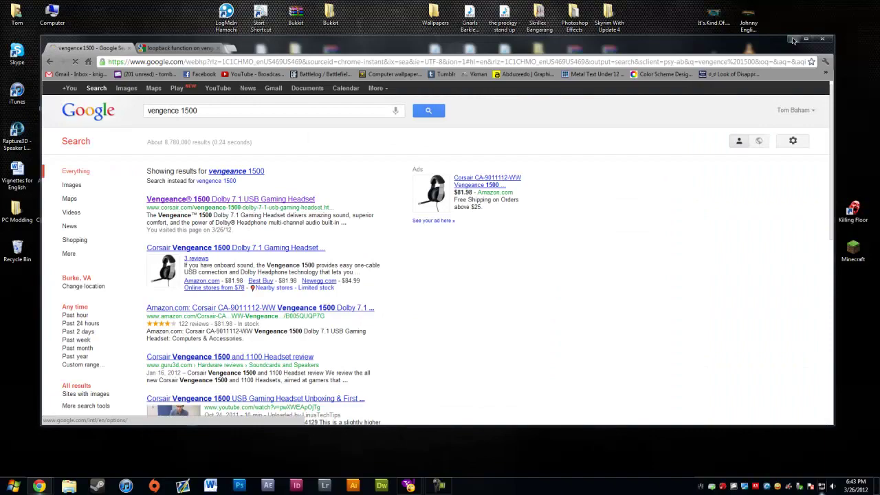
{"action": "left_click", "coordinate": [792, 39]}
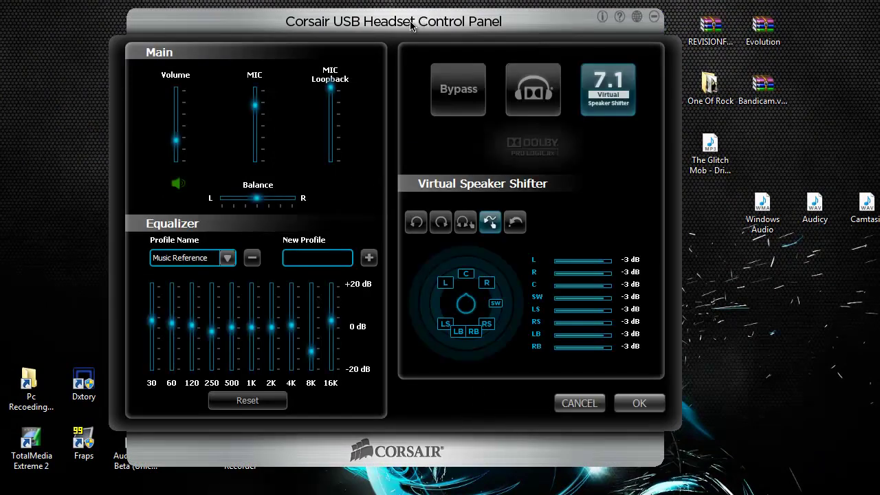
Reposition the Corsair headset panel and leave the MIC Loopback slider at its maximum.
{"action": "left_click_drag", "start_coordinate": [409, 30], "coordinate": [416, 50]}
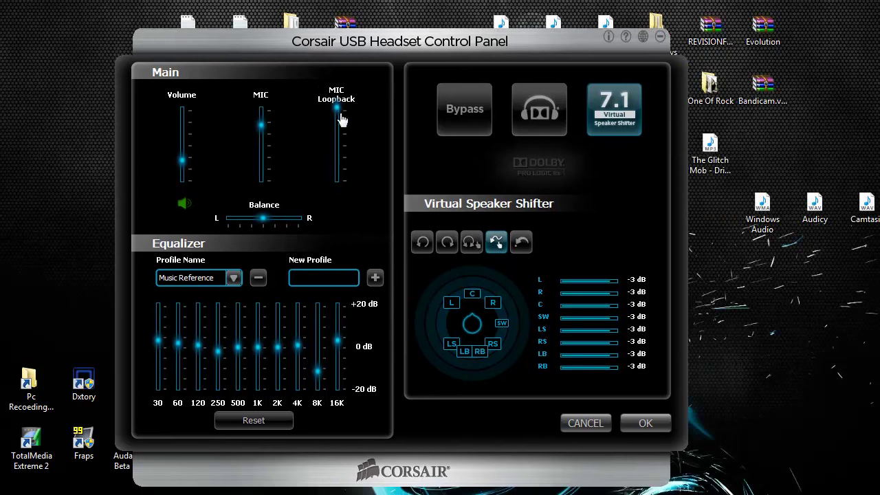
{"action": "mouse_move", "coordinate": [335, 114]}
{"action": "left_mouse_down"}
{"action": "mouse_move", "coordinate": [338, 175]}
{"action": "mouse_move", "coordinate": [337, 105]}
{"action": "left_mouse_up"}
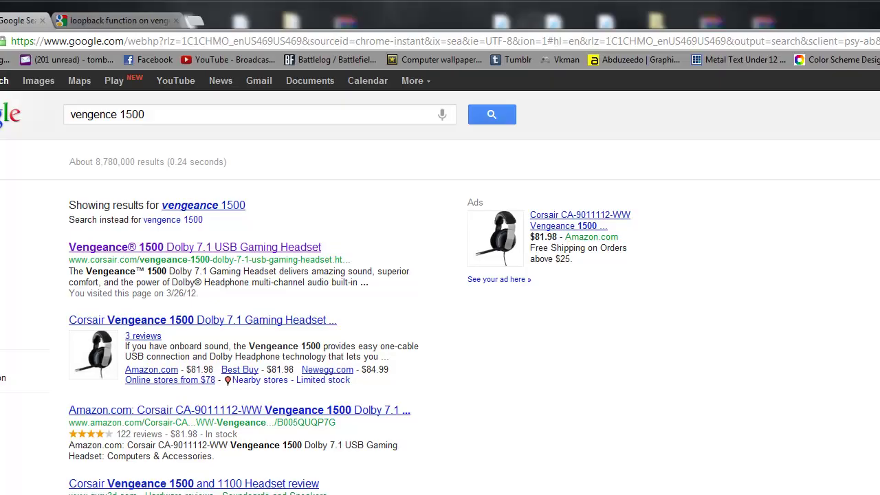
Show the Google results for 'Loopback function on Vengeance 1500' and scroll through them.
{"action": "left_click", "coordinate": [158, 307]}
{"action": "left_click", "coordinate": [100, 21]}
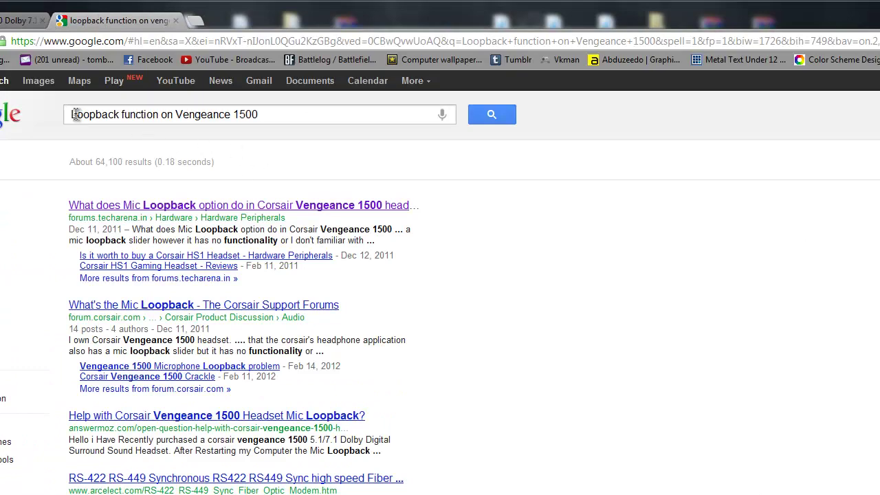
{"action": "left_click_drag", "start_coordinate": [289, 120], "coordinate": [82, 120]}
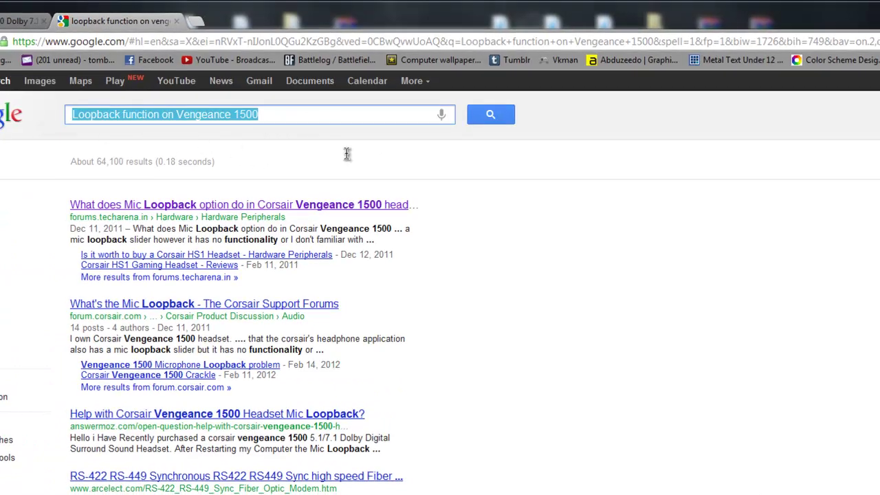
{"action": "scroll", "coordinate": [474, 172], "scroll_direction": "down", "scroll_amount": 3}
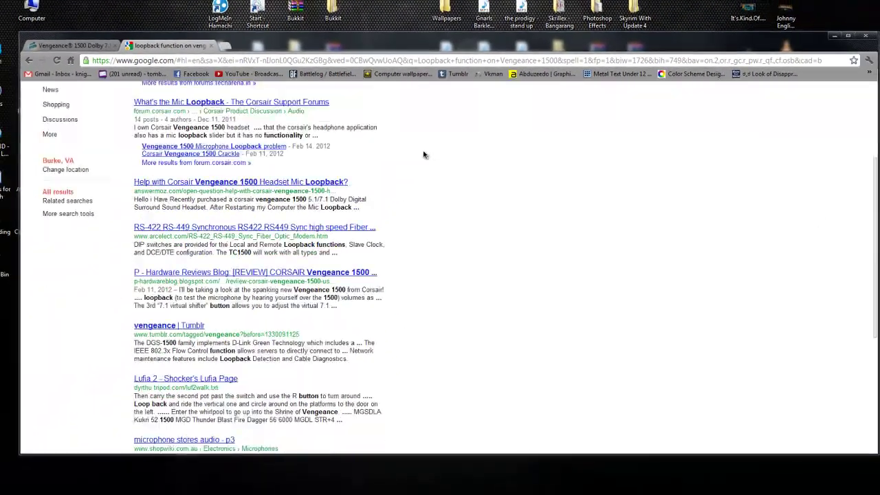
{"action": "scroll", "coordinate": [424, 155], "scroll_direction": "down", "scroll_amount": 1}
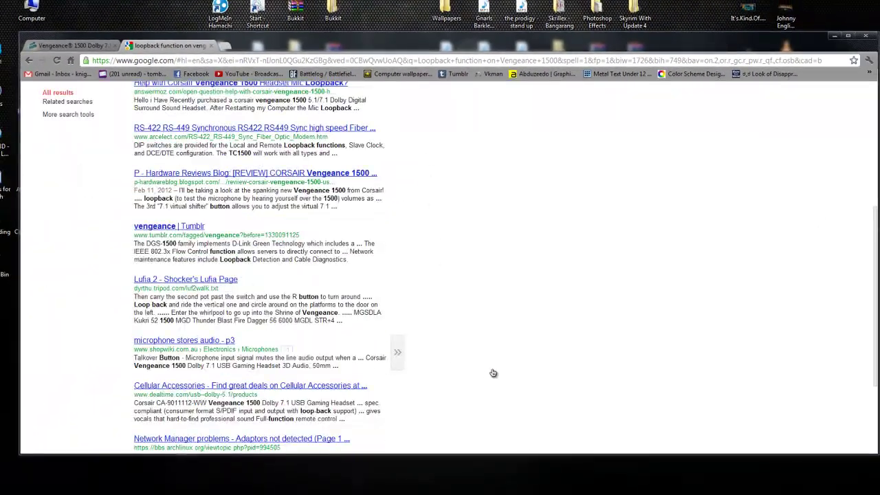
{"action": "scroll", "coordinate": [493, 371], "scroll_direction": "up", "scroll_amount": 3}
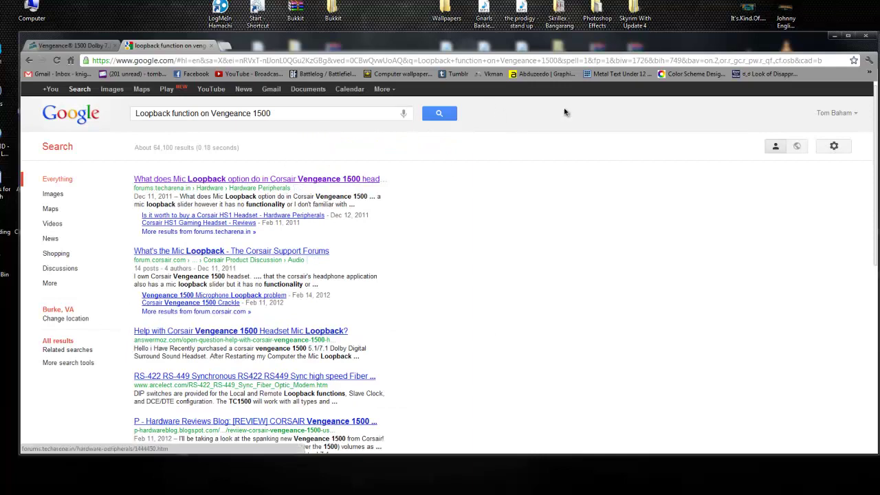
Minimize Chrome and the Corsair panel, then open Control Panel from the Start menu.
{"action": "left_click", "coordinate": [834, 35]}
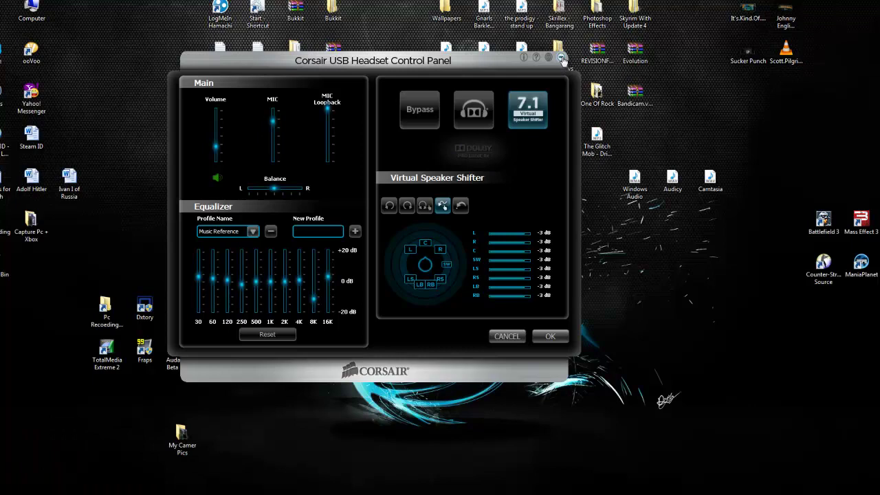
{"action": "left_click", "coordinate": [562, 58]}
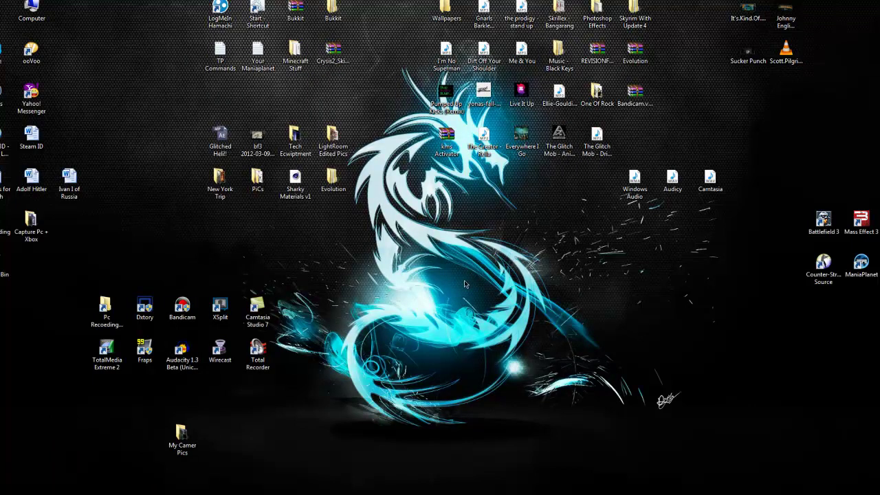
{"action": "key", "text": "super"}
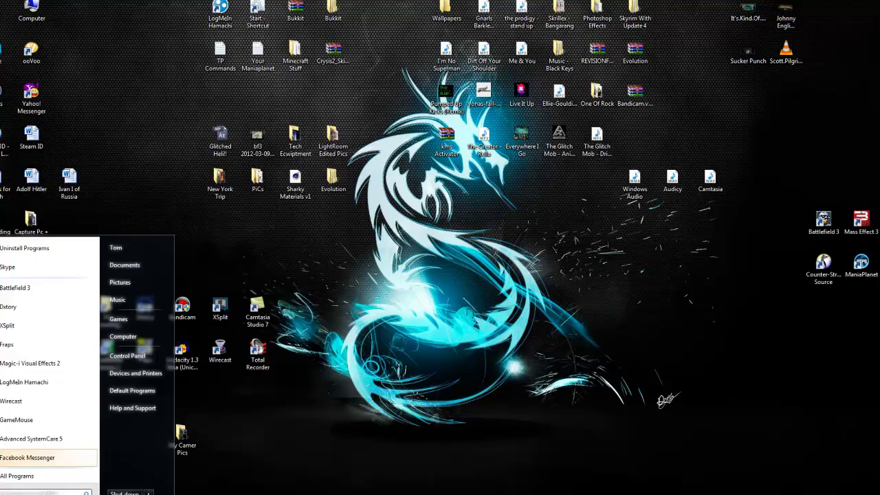
{"action": "left_click", "coordinate": [123, 358]}
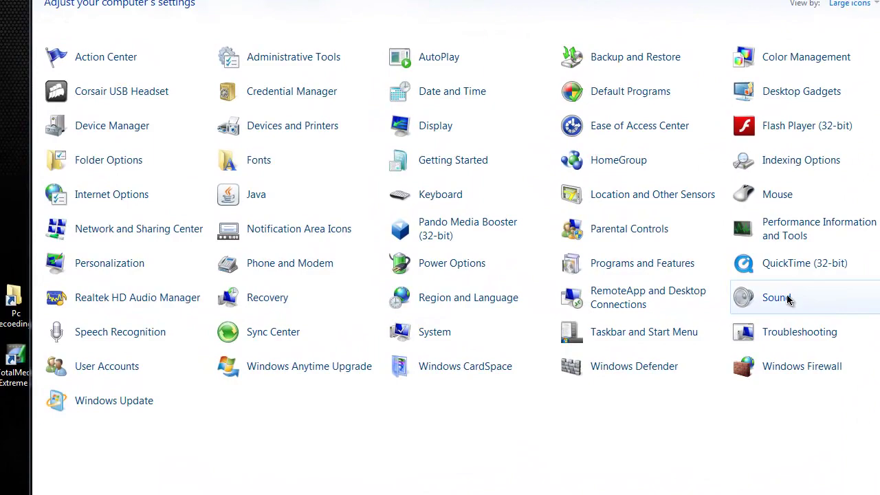
Open Sound, select the Corsair Vengeance 1500 speakers, and check the recording devices before returning to Playback.
{"action": "left_click", "coordinate": [776, 297]}
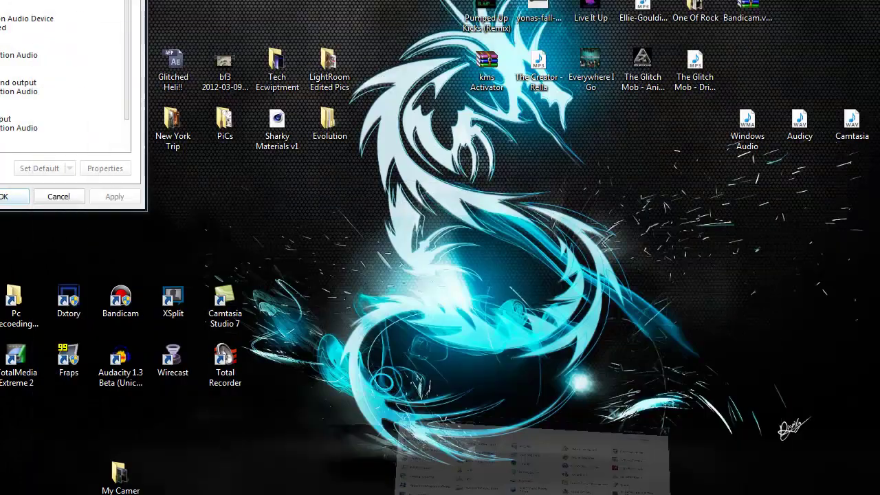
{"action": "left_click_drag", "start_coordinate": [1, 1], "coordinate": [428, 143]}
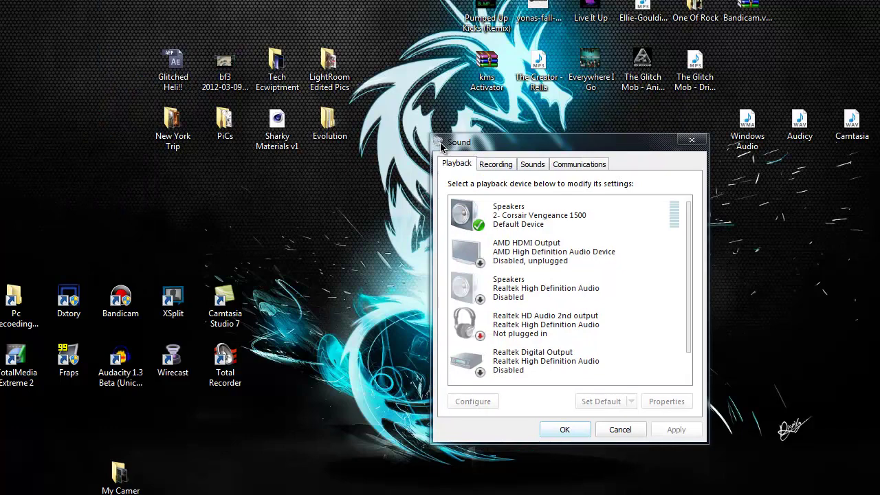
{"action": "left_click_drag", "start_coordinate": [557, 145], "coordinate": [427, 103]}
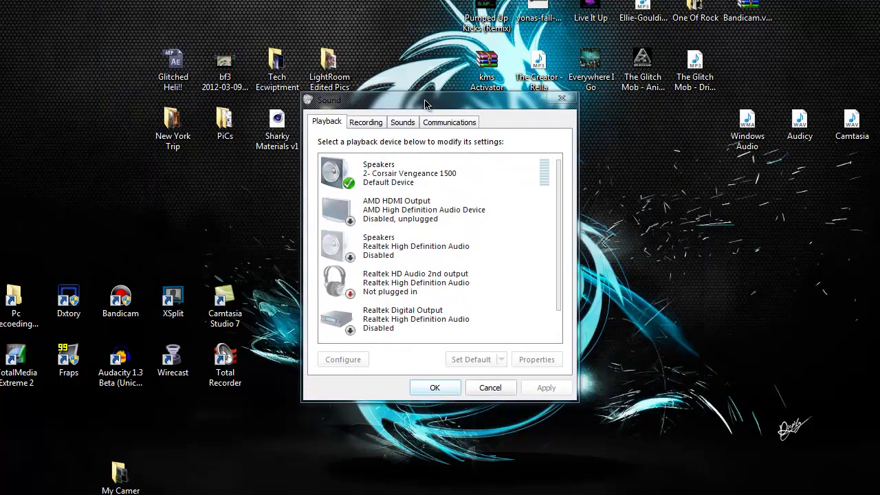
{"action": "left_click", "coordinate": [398, 180]}
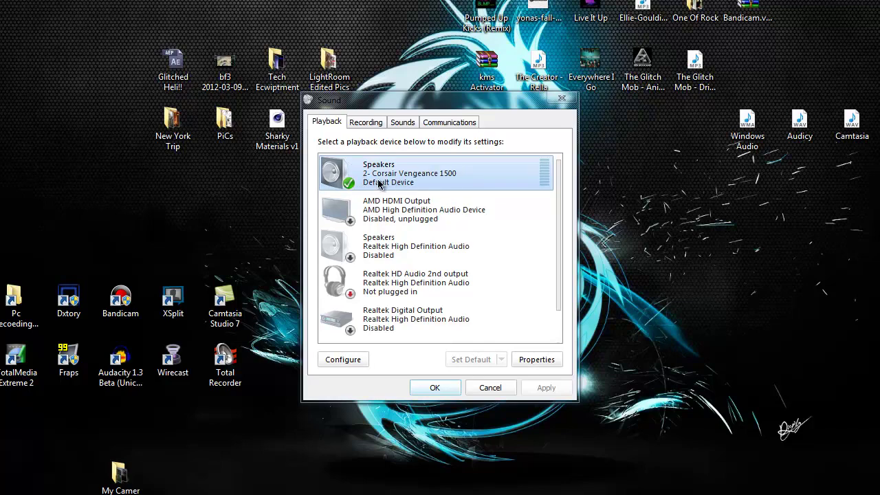
{"action": "left_click", "coordinate": [364, 122]}
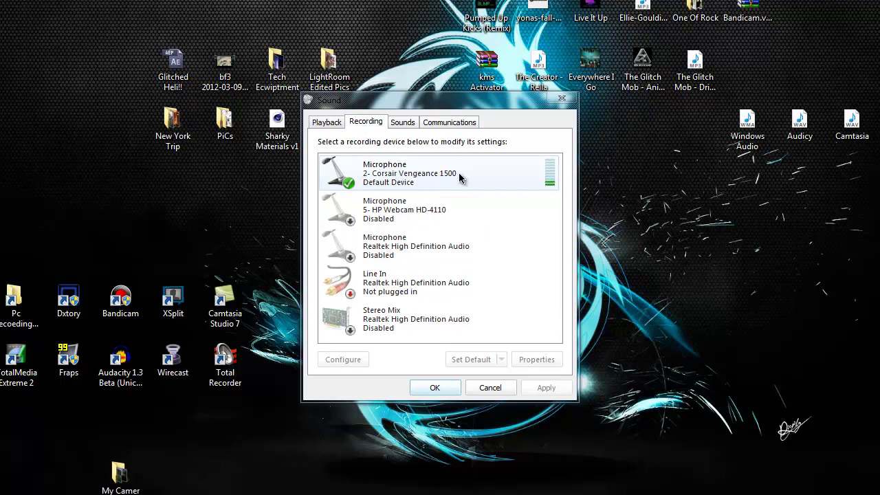
{"action": "left_click", "coordinate": [327, 122]}
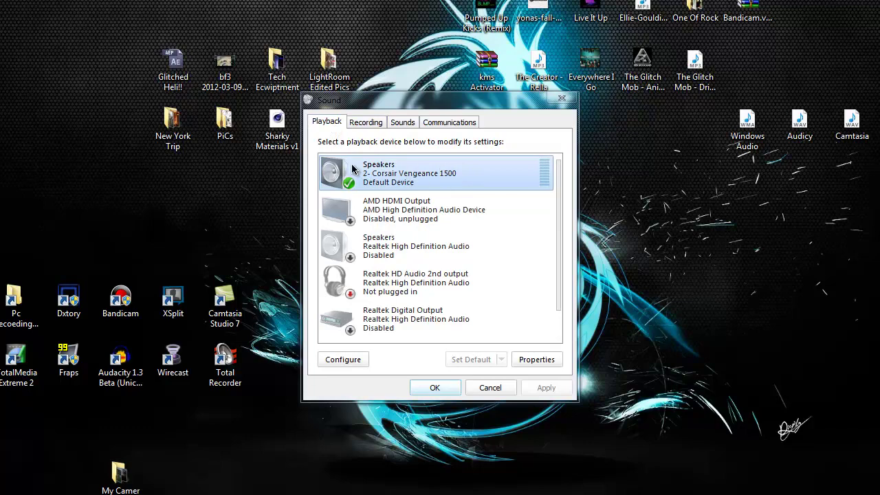
Set the Corsair speakers' Microphone level to 100 on the Properties Levels tab and apply with OK.
{"action": "right_click", "coordinate": [402, 172]}
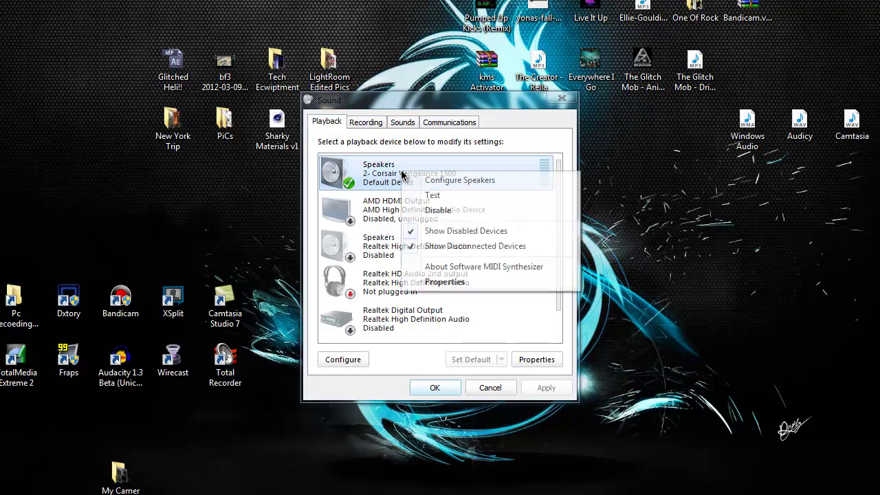
{"action": "left_click", "coordinate": [469, 284]}
{"action": "left_click_drag", "start_coordinate": [453, 159], "coordinate": [475, 146]}
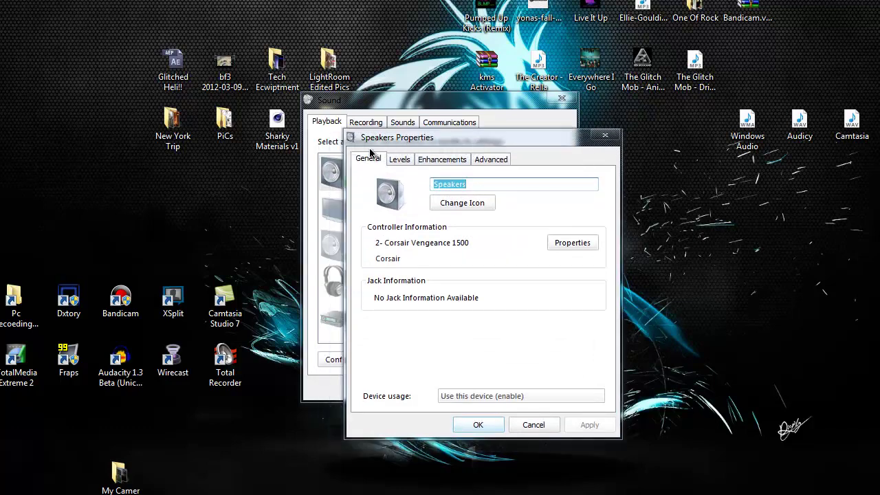
{"action": "left_click", "coordinate": [400, 161]}
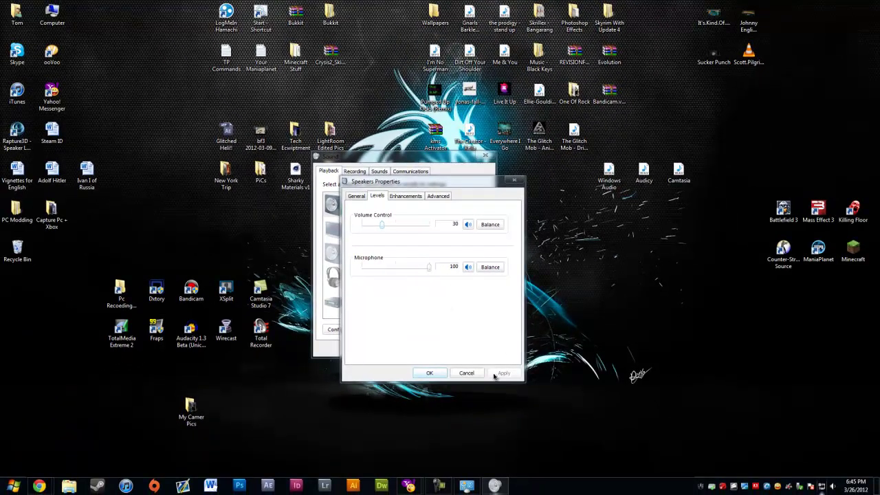
{"action": "left_click", "coordinate": [429, 374]}
Close the Sound dialog and confirm the headset panel with MIC Loopback kept at maximum.
{"action": "left_click", "coordinate": [420, 351]}
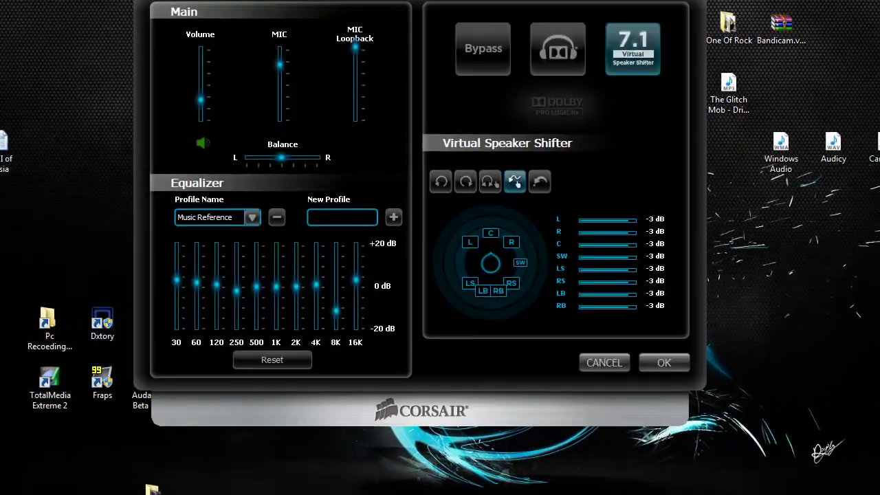
{"action": "left_click_drag", "start_coordinate": [491, 6], "coordinate": [511, 57]}
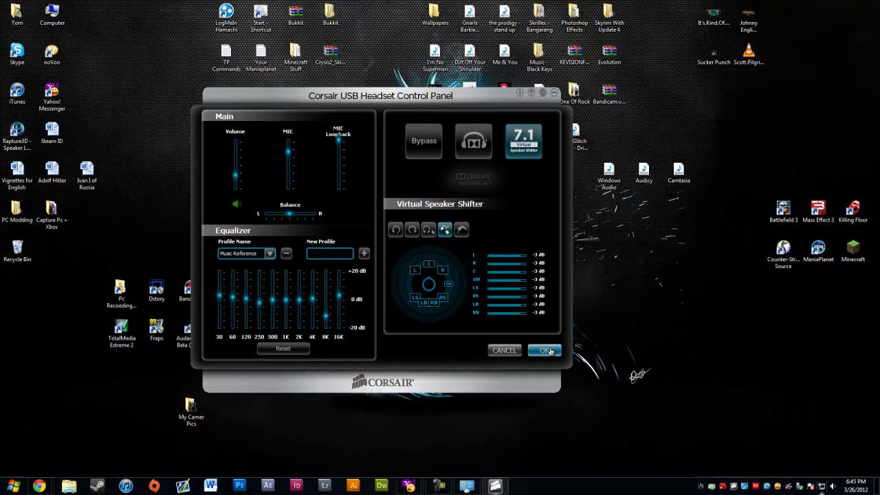
{"action": "left_click", "coordinate": [548, 350]}
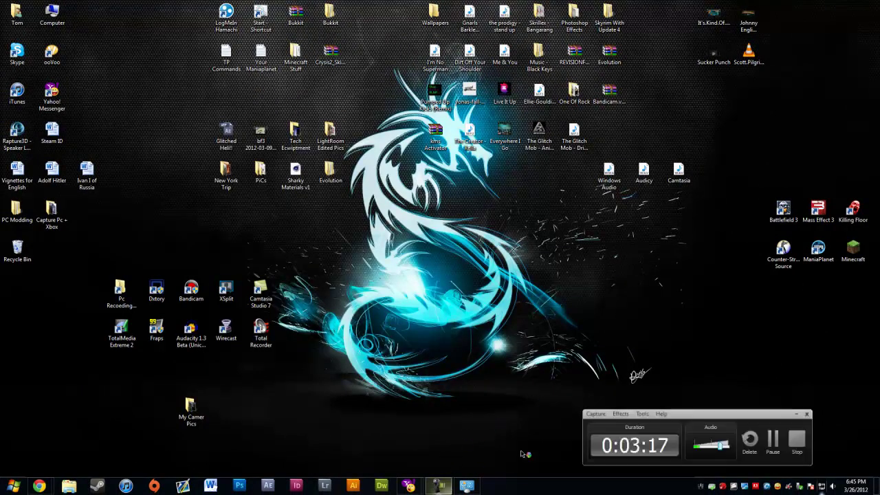